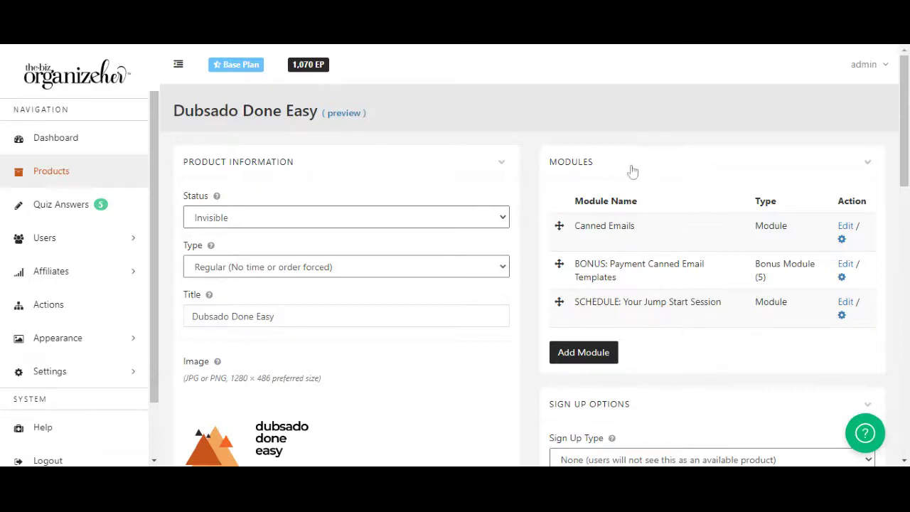
Review the Dubsado Done Easy product's information, image, description, modules and sign-up options.
scroll(327, 235, down, 1)
scroll(376, 274, down, 7)
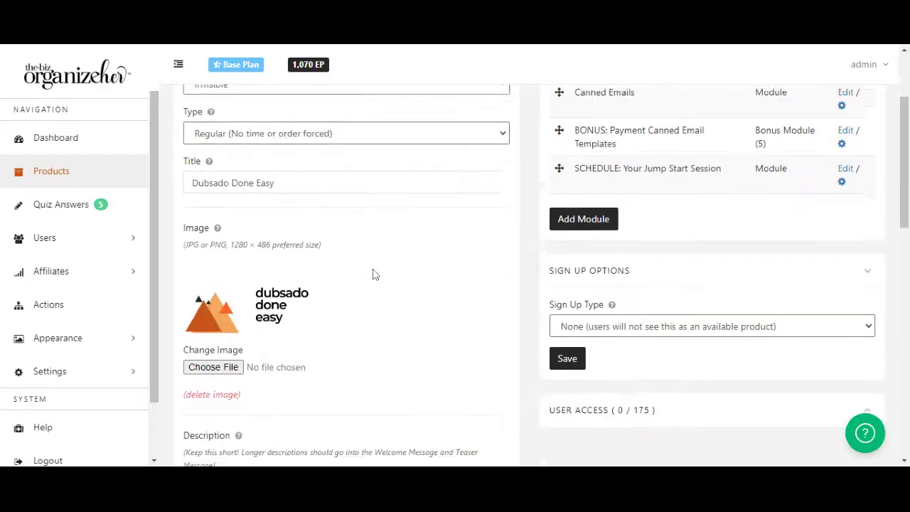
scroll(817, 396, up, 7)
scroll(808, 375, down, 3)
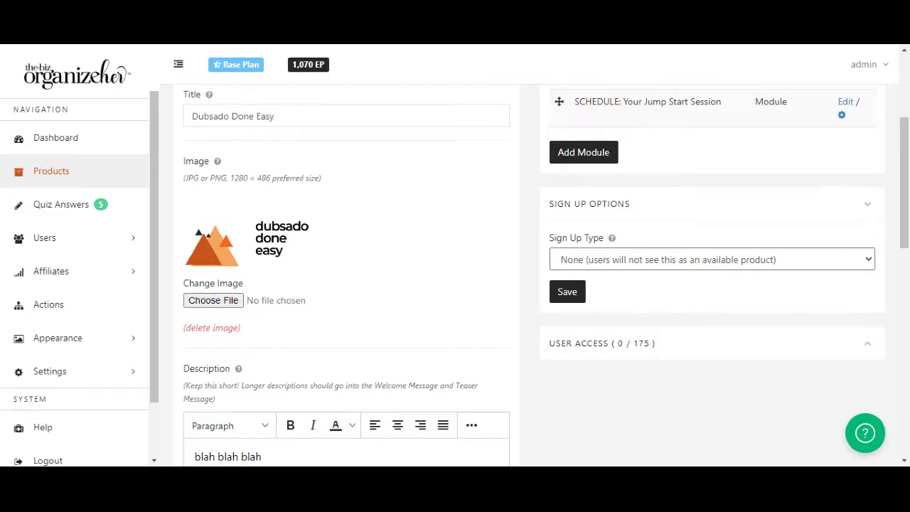
scroll(779, 146, up, 2)
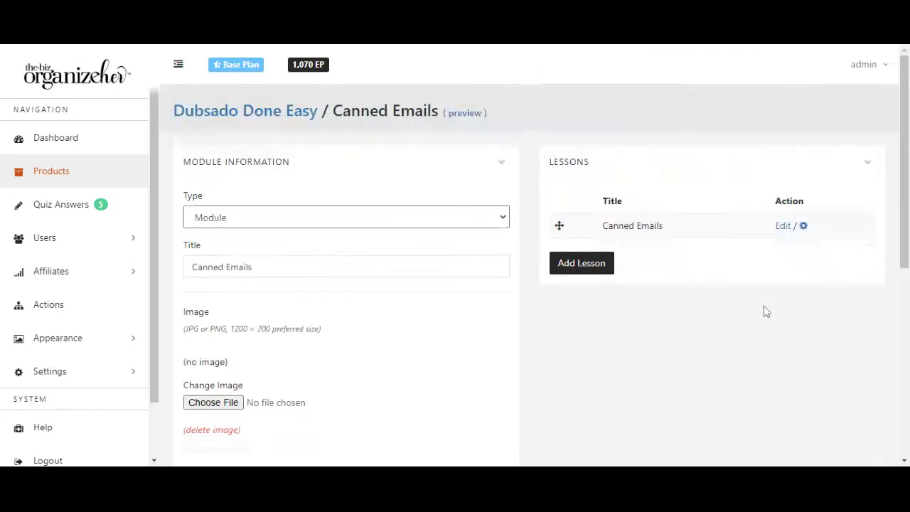
Open the Canned Emails lesson and enlarge its Lesson Text editor until the whole embedded video fits.
click(783, 228)
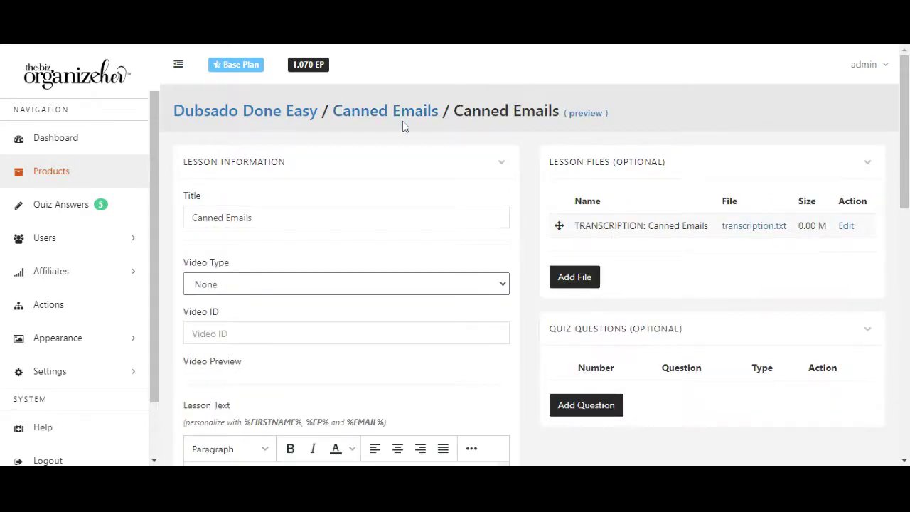
scroll(402, 126, down, 4)
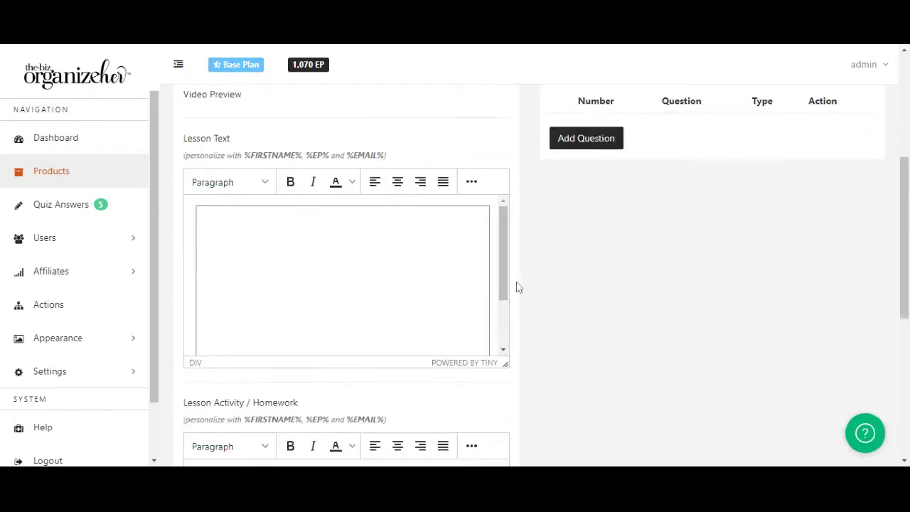
drag(505, 252, 518, 201)
scroll(658, 229, up, 2)
scroll(672, 170, up, 1)
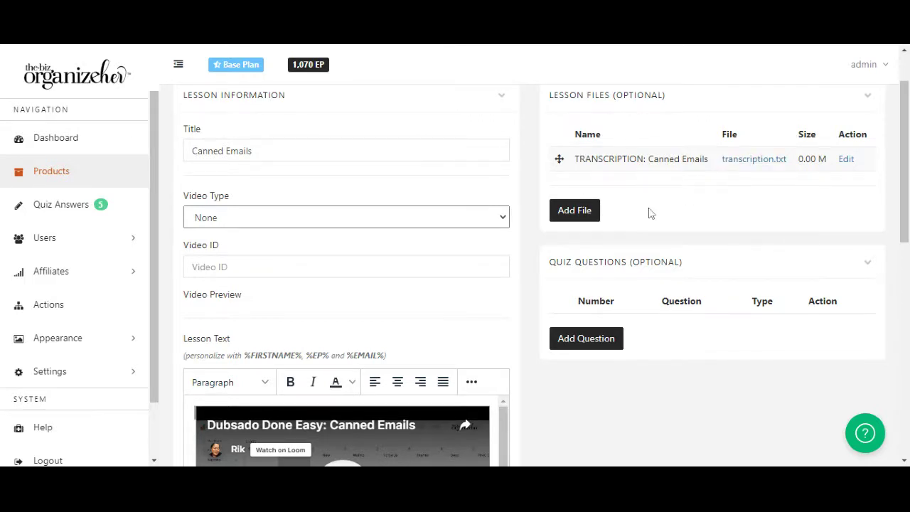
scroll(501, 378, down, 2)
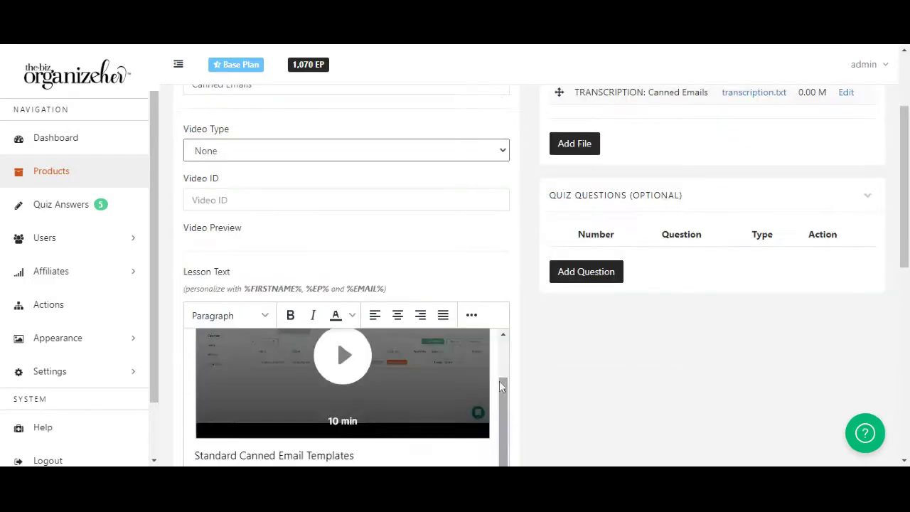
scroll(642, 354, down, 2)
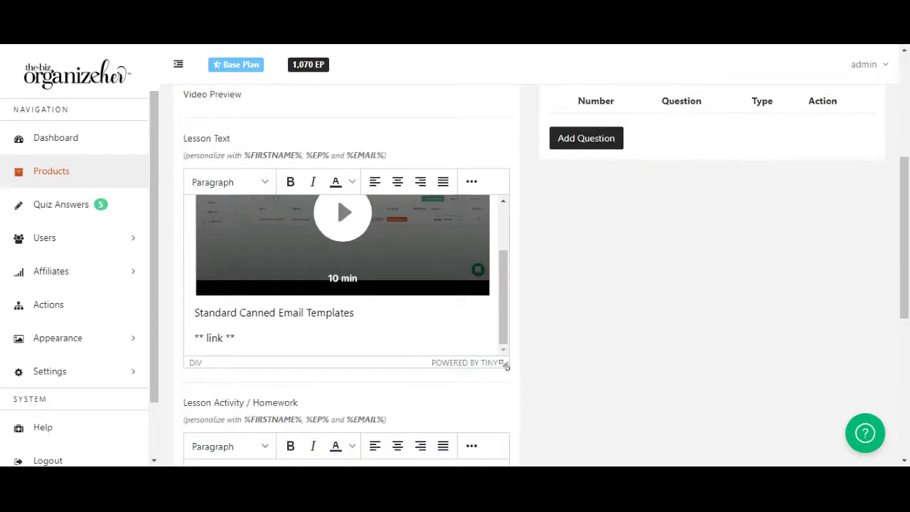
drag(505, 363, 505, 451)
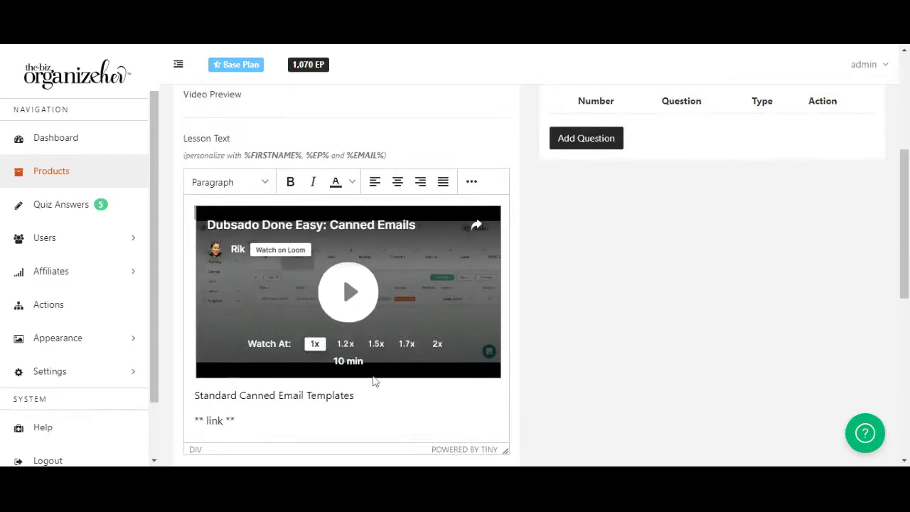
Examine the link placeholder in the lesson text and the instructions under Lesson Activity / Homework.
scroll(375, 380, down, 2)
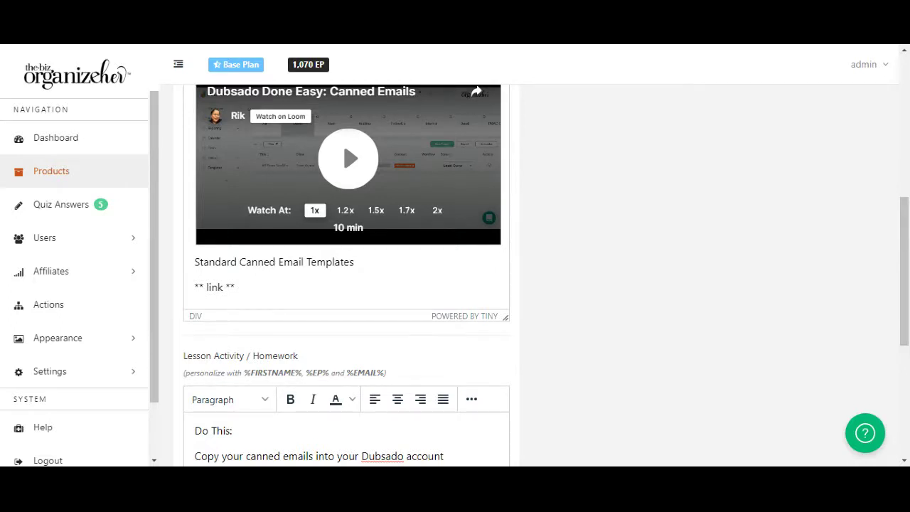
drag(234, 287, 198, 282)
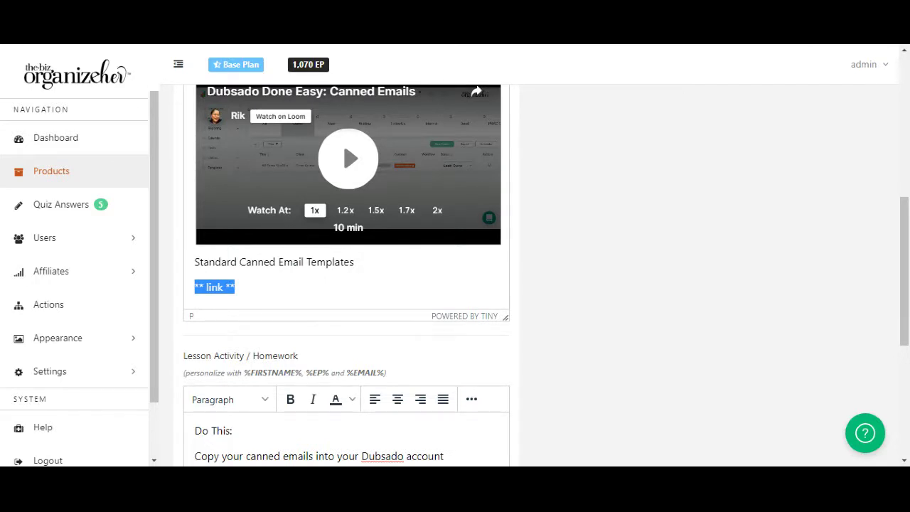
scroll(660, 296, down, 3)
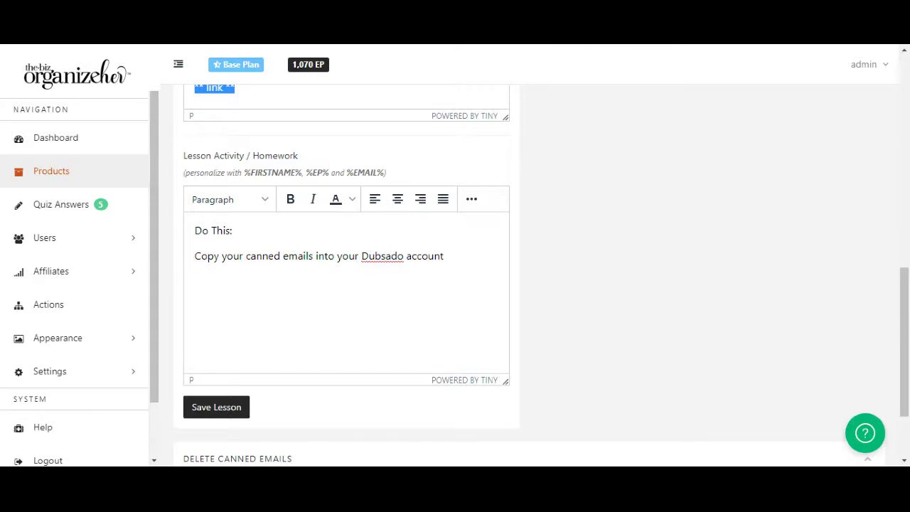
click(473, 255)
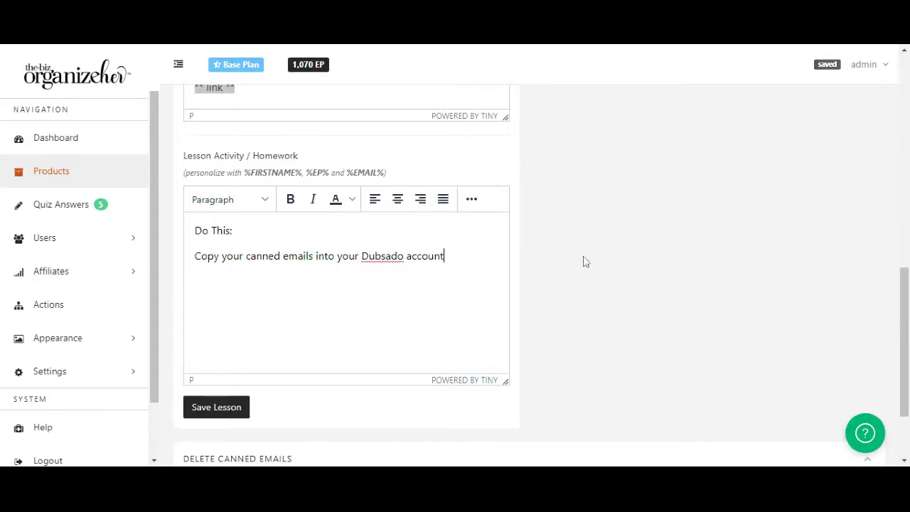
scroll(583, 262, up, 3)
scroll(589, 257, up, 10)
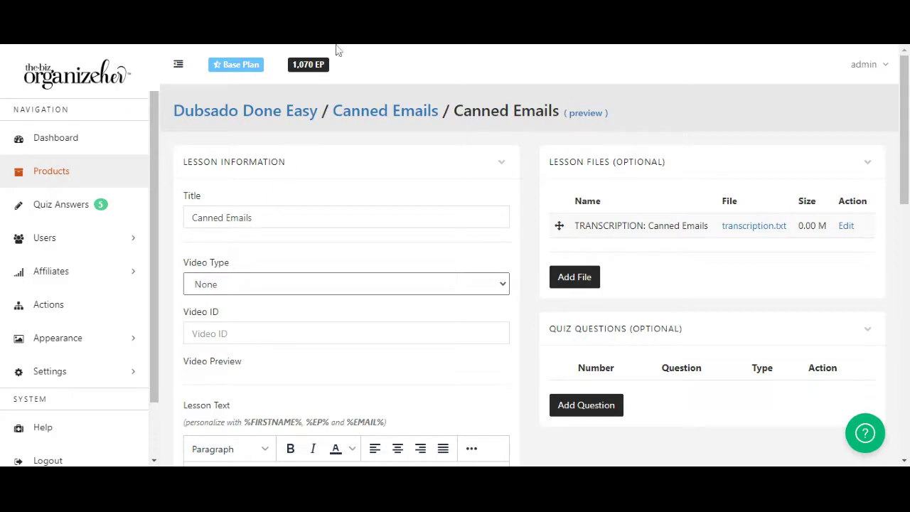
Return to the Dubsado Done Easy product and examine its module list, including the bonus module's type.
click(302, 114)
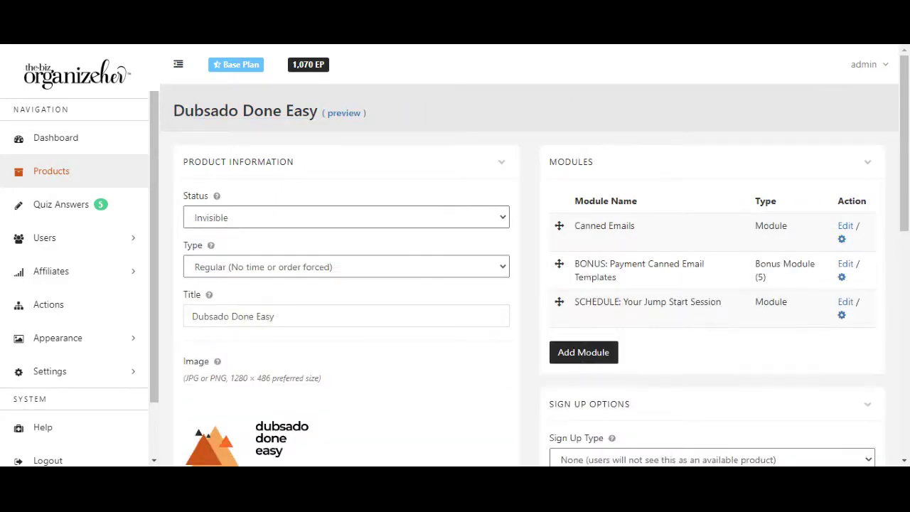
scroll(753, 278, down, 1)
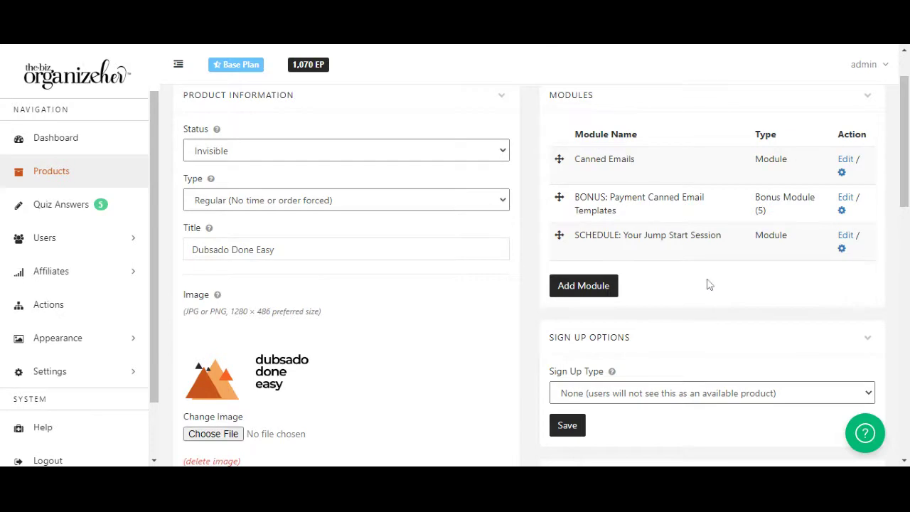
scroll(706, 282, up, 1)
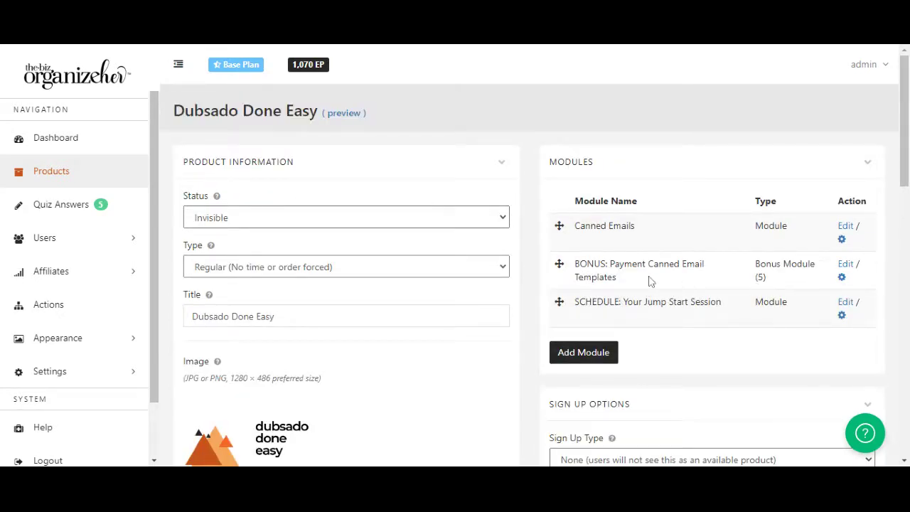
scroll(618, 257, down, 1)
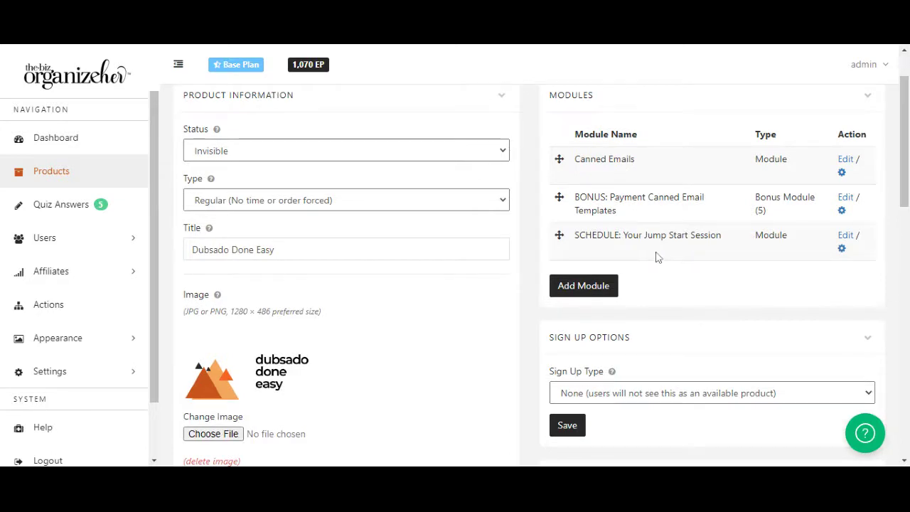
drag(769, 211, 754, 211)
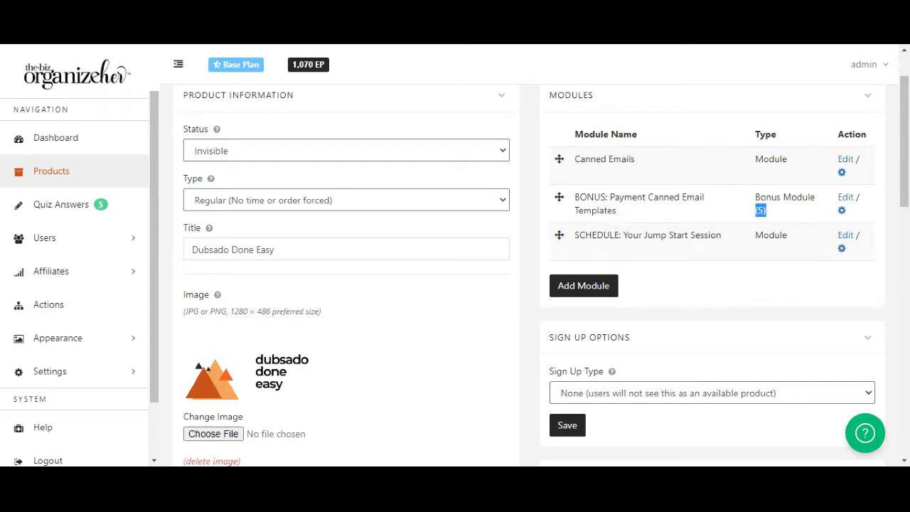
Reorder the modules so SCHEDULE: Your Jump Start Session comes before BONUS: Payment Canned Email Templates.
drag(654, 209, 533, 174)
click(711, 261)
drag(559, 197, 562, 233)
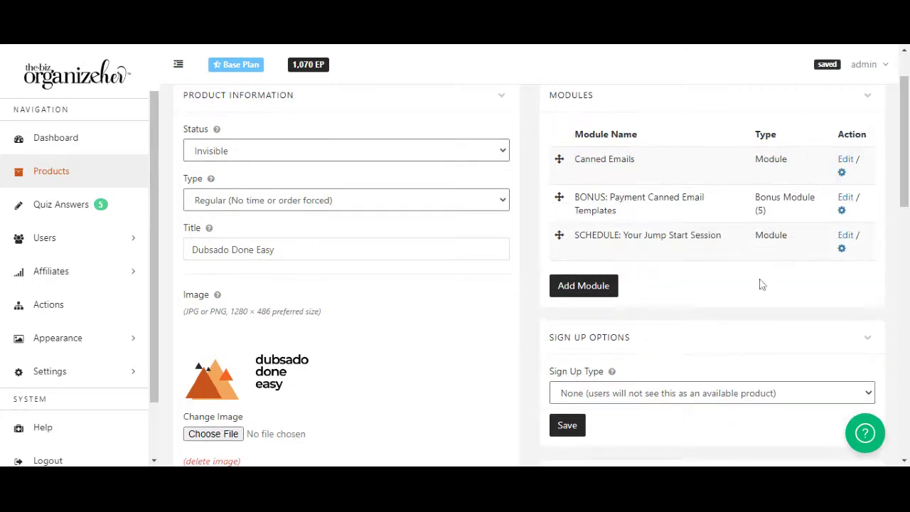
drag(560, 235, 562, 195)
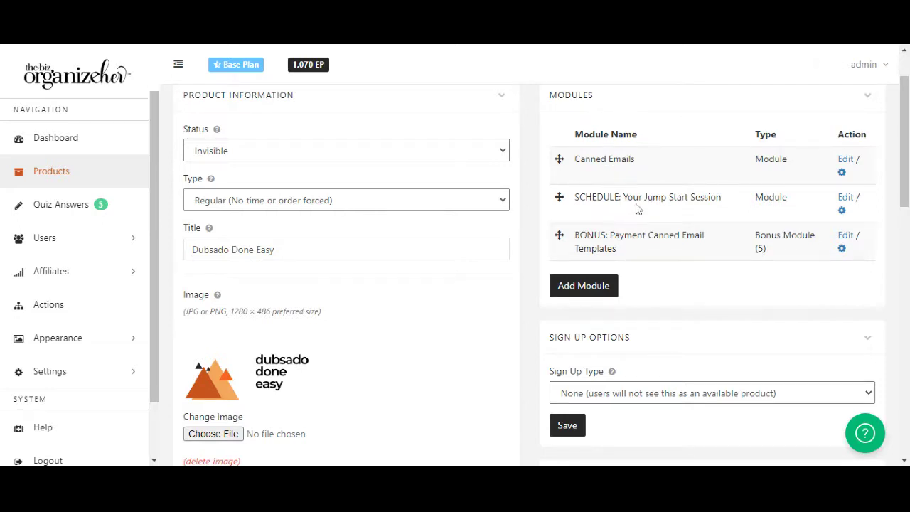
Open the SCHEDULE: Your Jump Start Session module and review its settings and lesson list.
drag(573, 197, 727, 206)
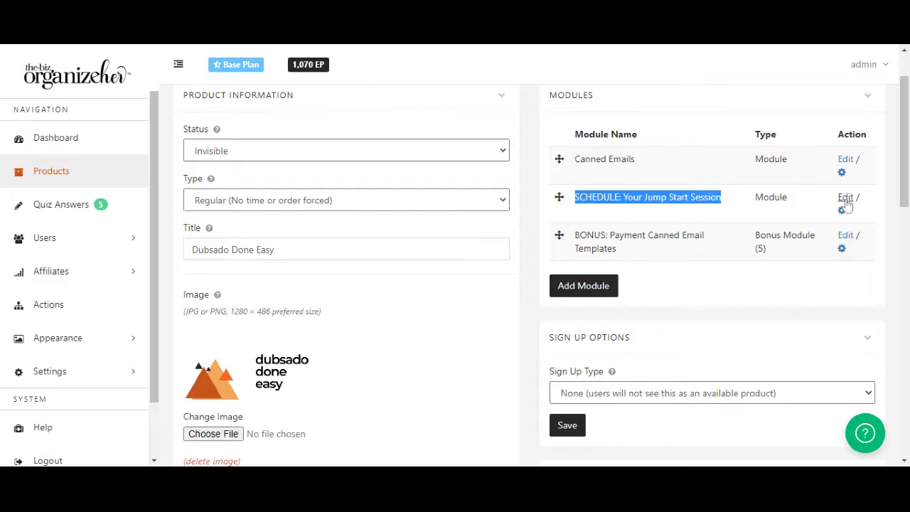
click(588, 200)
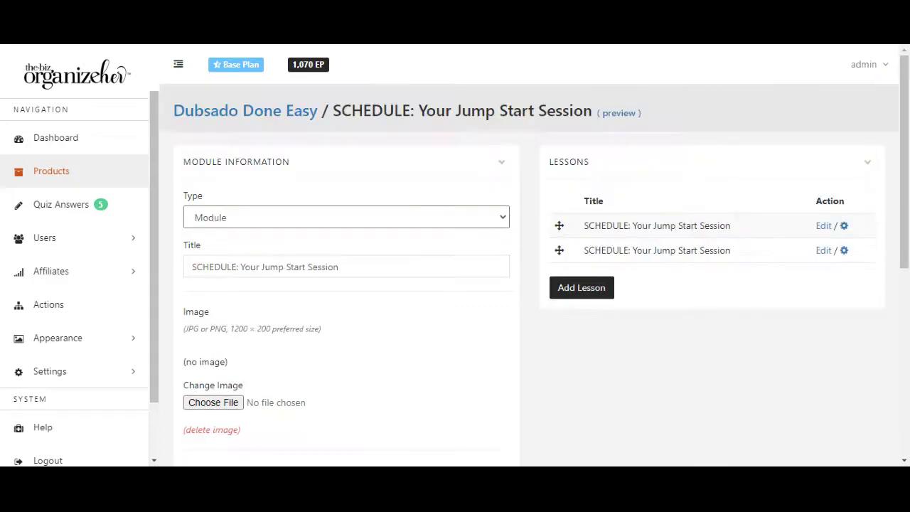
scroll(463, 187, down, 10)
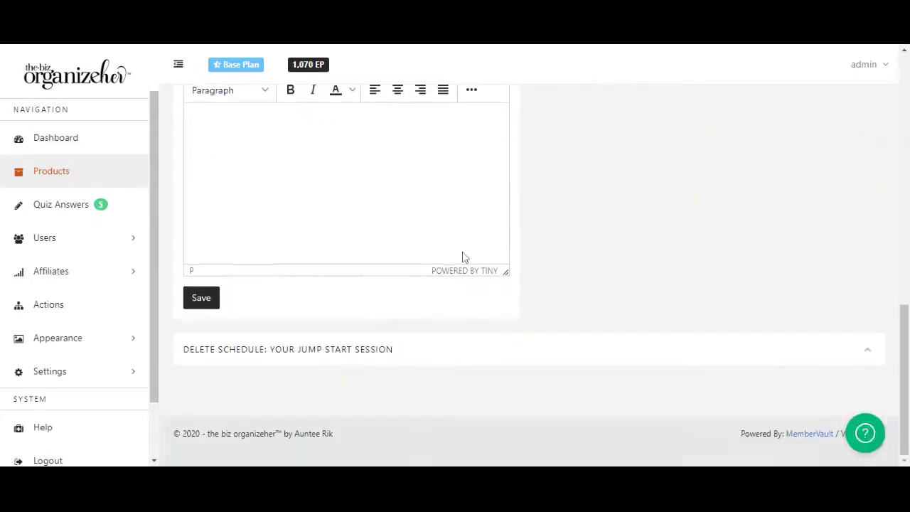
scroll(463, 257, up, 10)
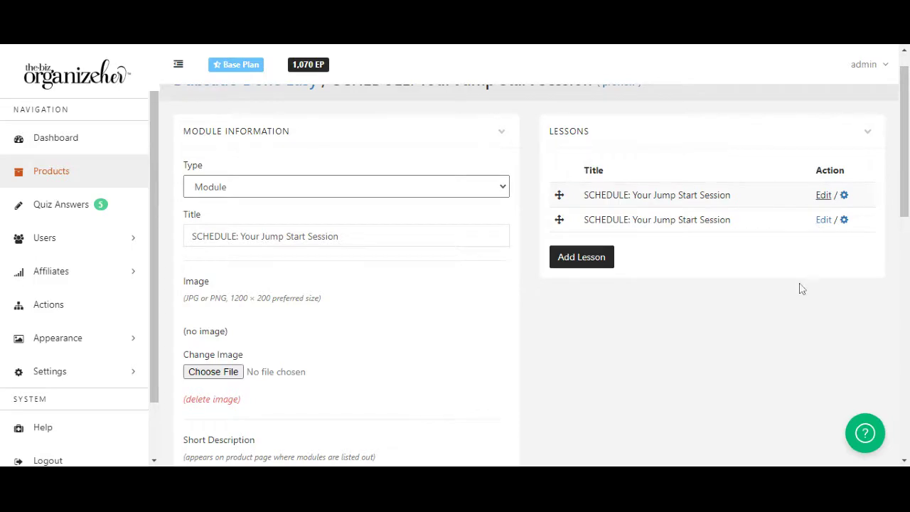
Open the module's first lesson and enlarge the Lesson Activity / Homework editor holding the embedded scheduler.
scroll(497, 176, down, 1)
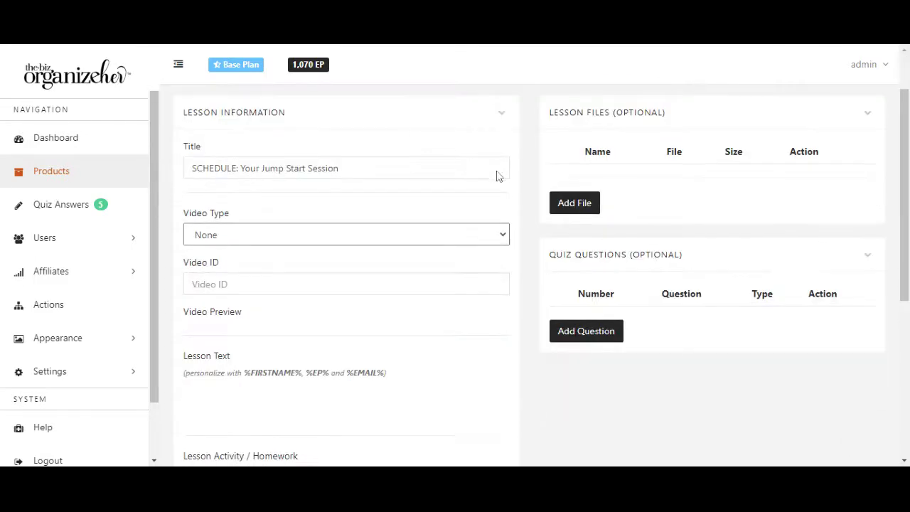
scroll(496, 185, down, 4)
scroll(497, 220, down, 1)
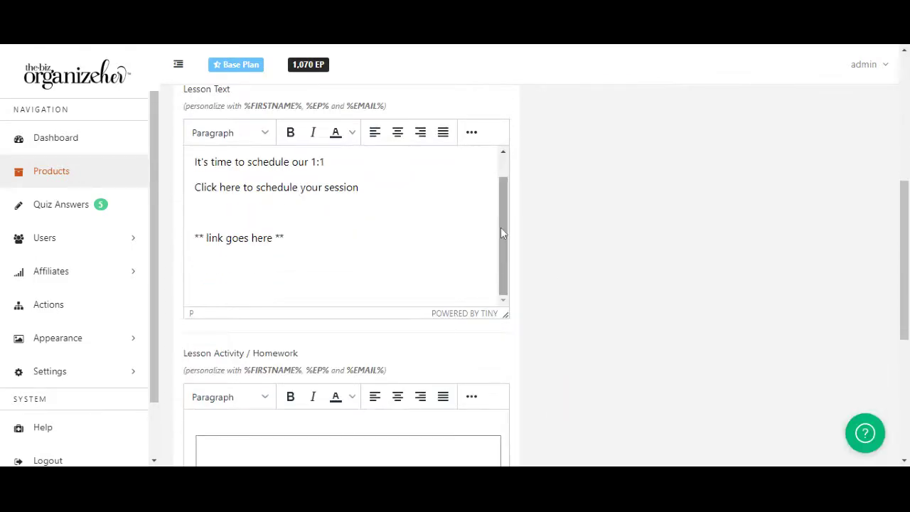
scroll(501, 234, down, 4)
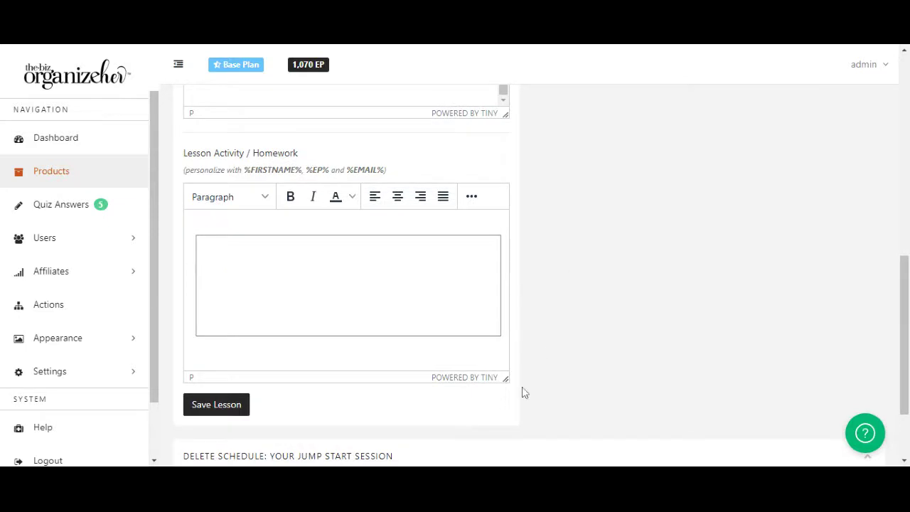
drag(505, 378, 516, 459)
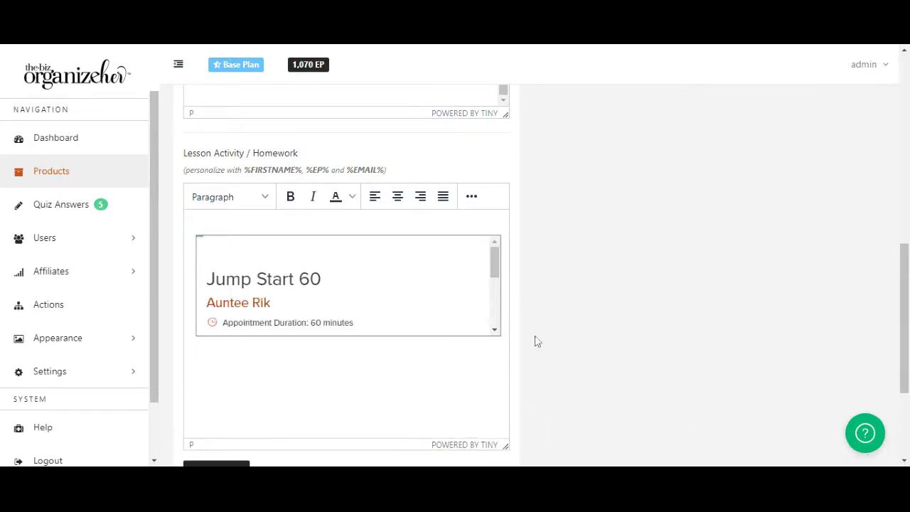
Inspect the link placeholder in the lesson text and the scheduler embedded in the homework section.
scroll(583, 289, up, 3)
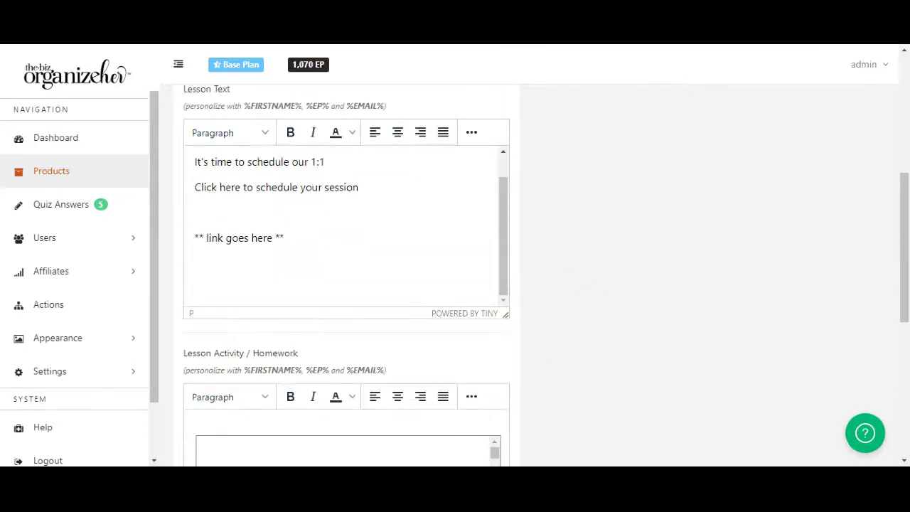
double_click(278, 237)
scroll(627, 286, down, 3)
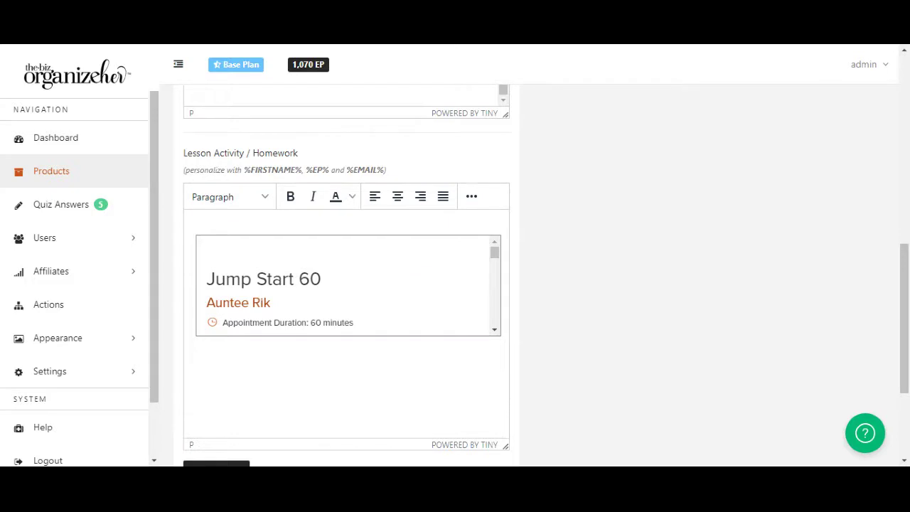
click(386, 265)
click(562, 293)
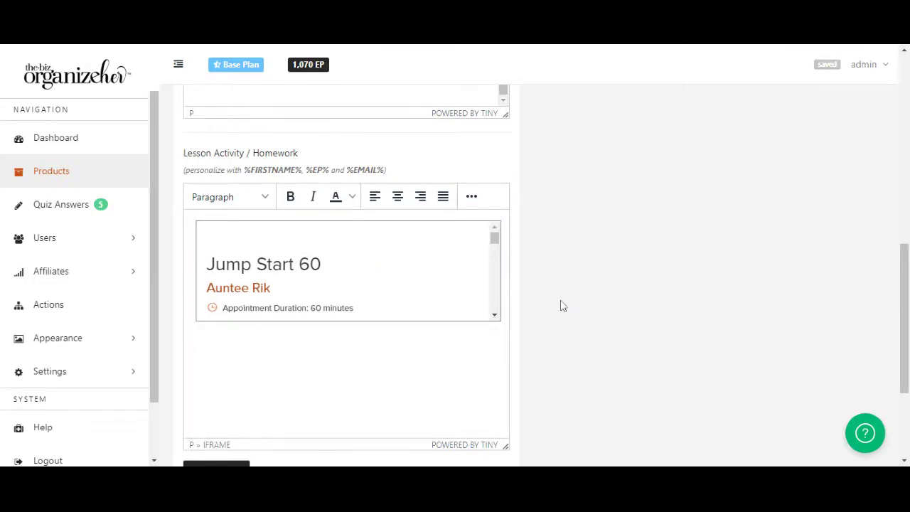
Go back to the Dubsado Done Easy product page and review its modules and sign-up options.
scroll(558, 307, up, 10)
scroll(562, 307, up, 1)
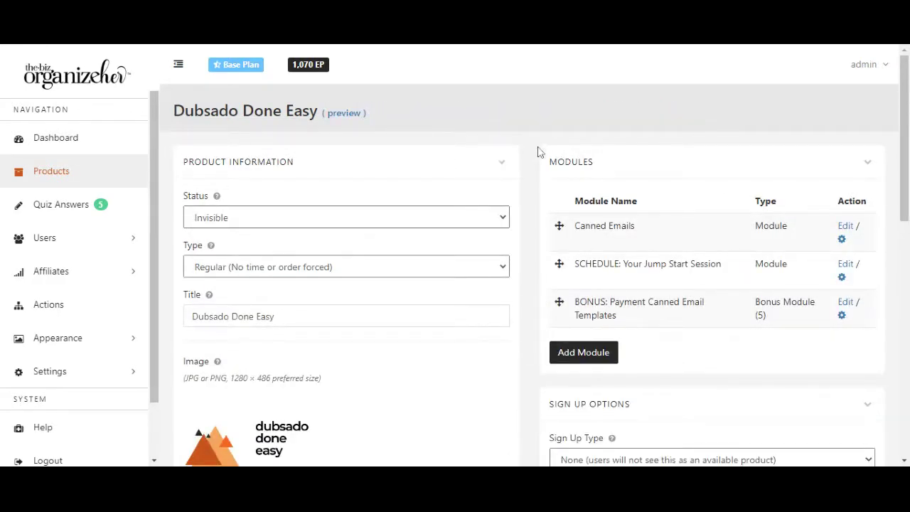
scroll(530, 165, down, 2)
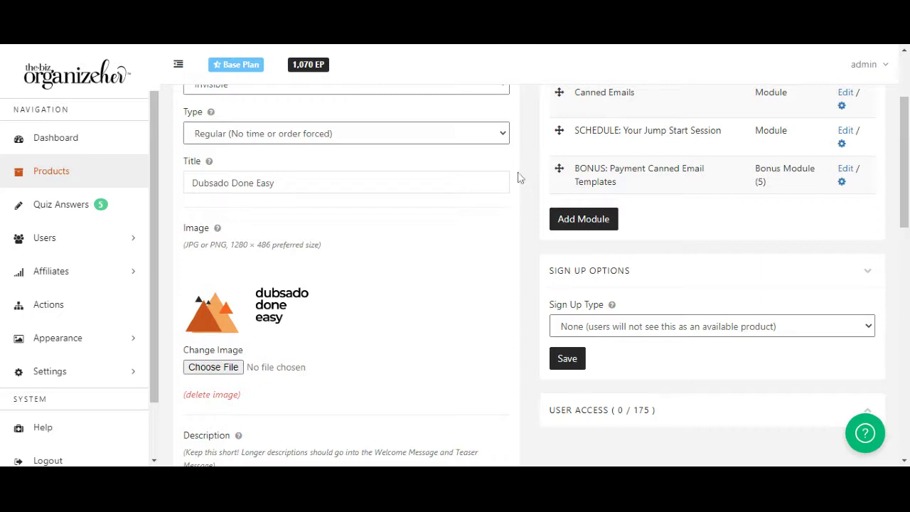
scroll(526, 178, up, 2)
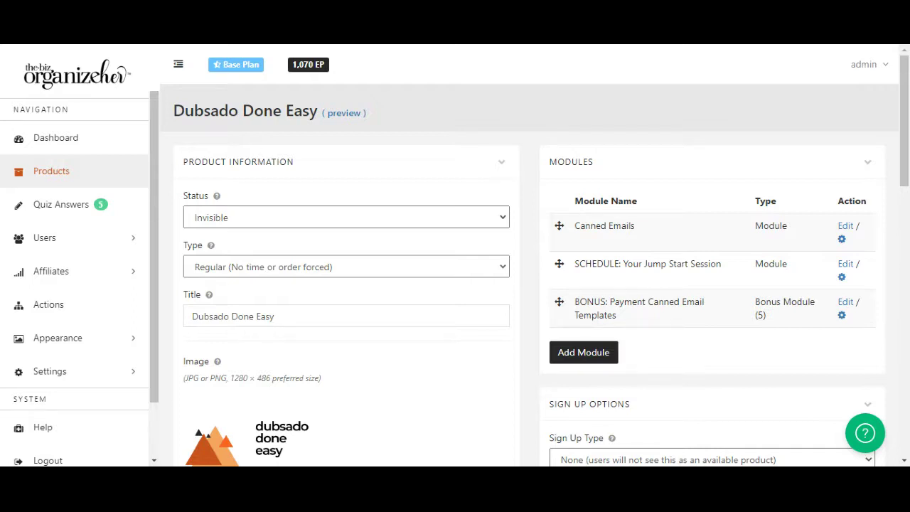
Open the COPY: Dubsado Done Easy product from the product list and review its modules and payment sign-up options.
click(62, 173)
scroll(755, 353, down, 15)
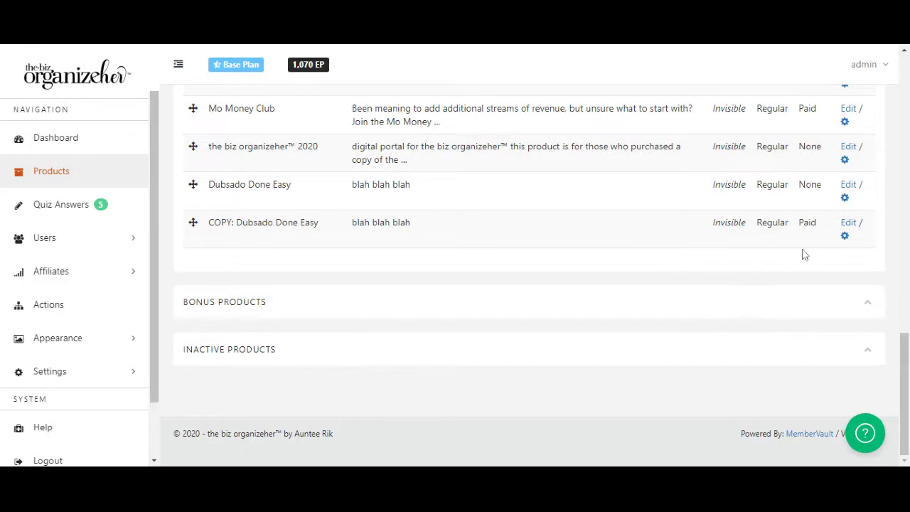
click(848, 223)
scroll(545, 274, down, 1)
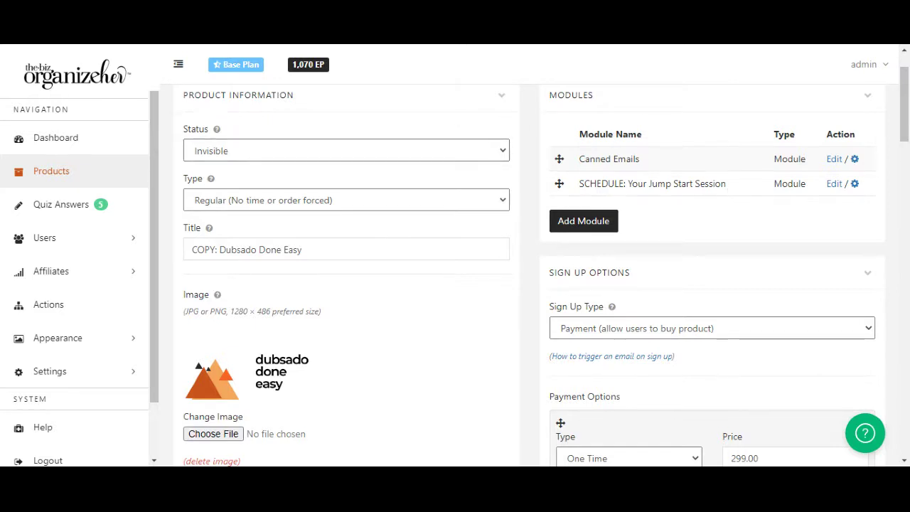
drag(648, 184, 703, 197)
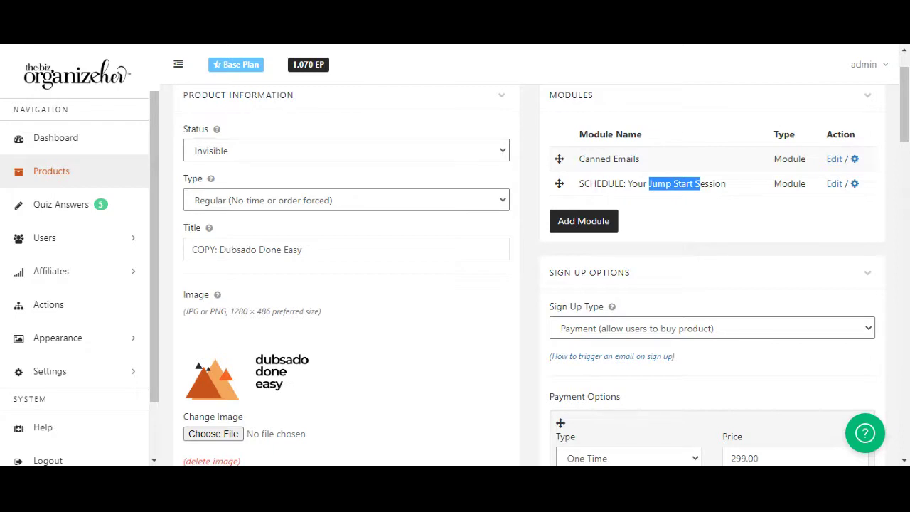
Preview the COPY: Dubsado Done Easy product as a member and look through its modules and the Other Available Products section.
scroll(686, 186, up, 1)
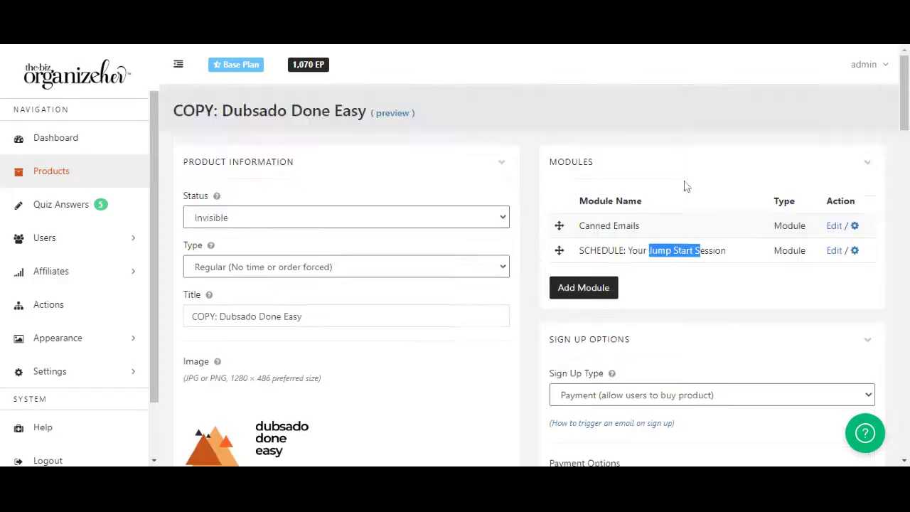
click(393, 113)
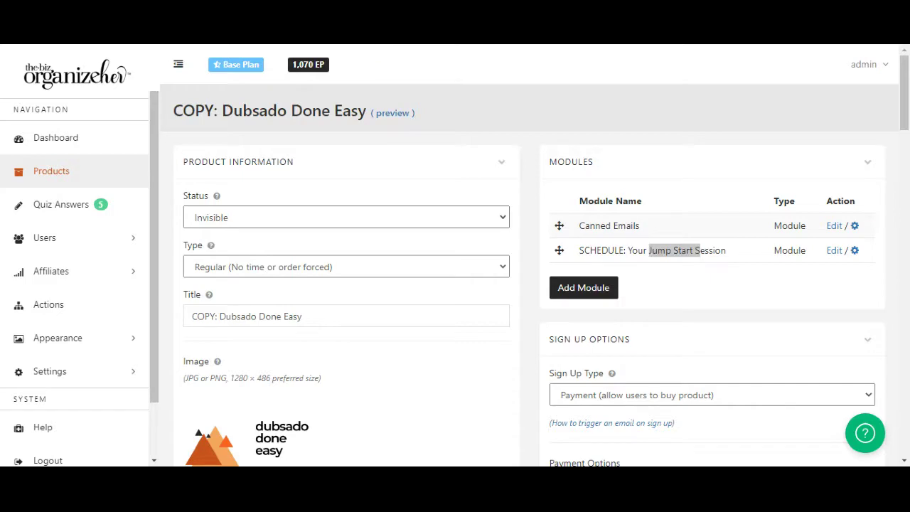
click(392, 112)
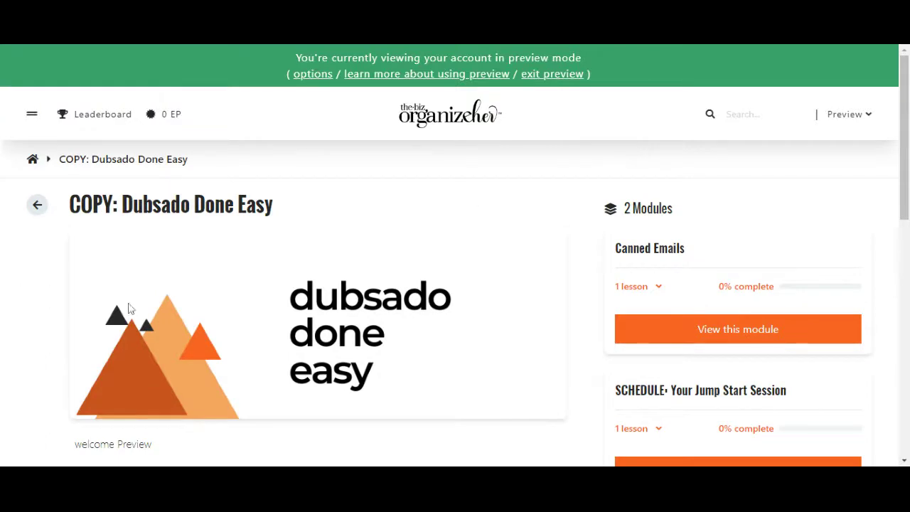
scroll(687, 261, down, 3)
scroll(685, 262, up, 3)
scroll(322, 361, down, 2)
scroll(469, 264, down, 4)
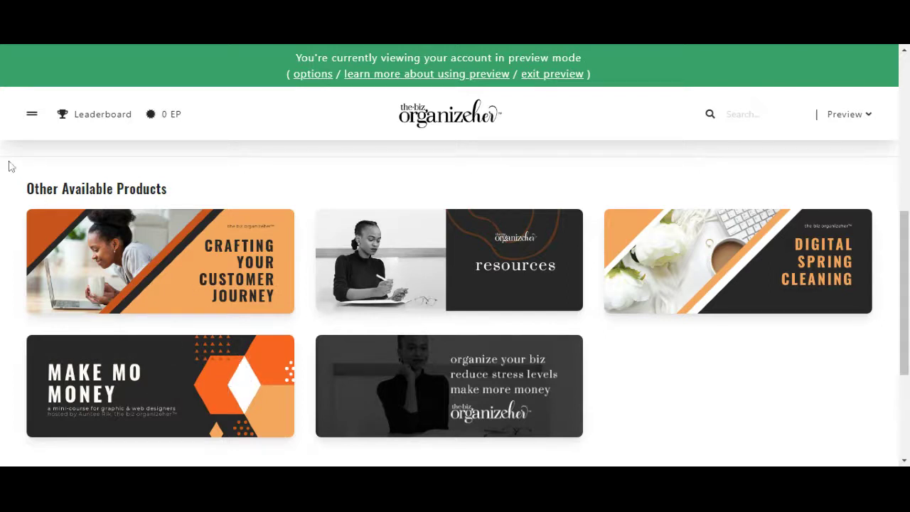
Compare the My Products and Available Products lists in the member navigation menu, and close the menu.
click(32, 117)
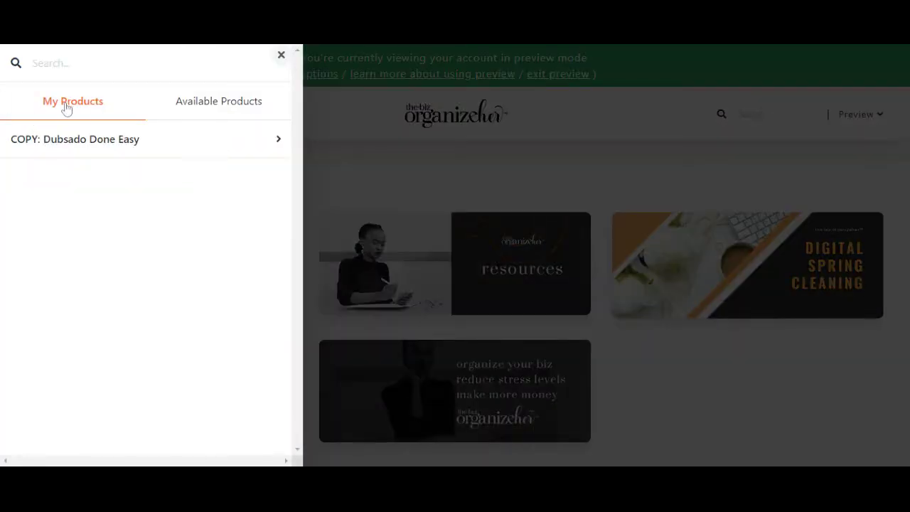
click(234, 111)
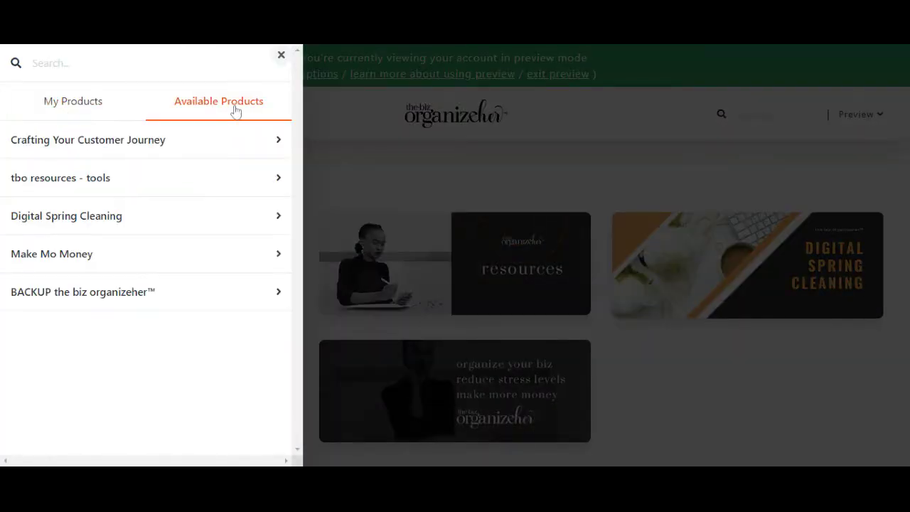
click(101, 104)
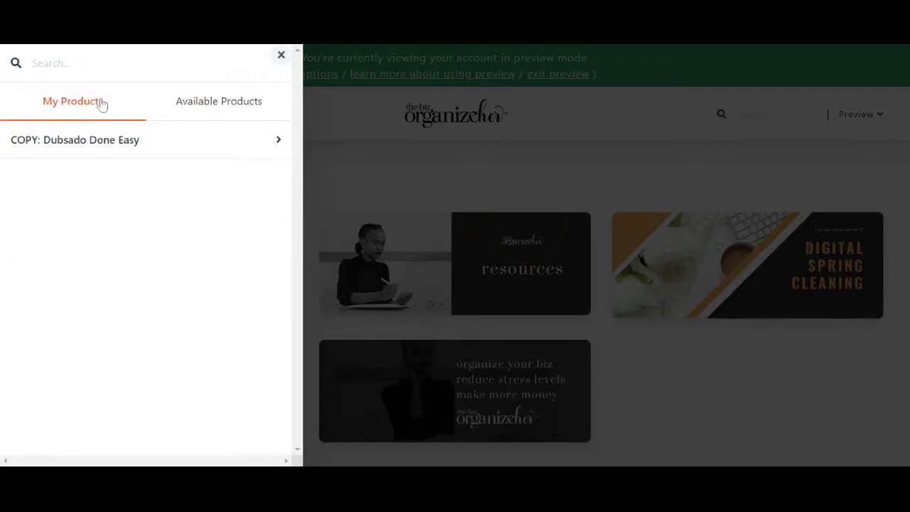
click(281, 55)
Review the previewed product page again, from its module cards to the other products and the footer.
scroll(684, 370, down, 2)
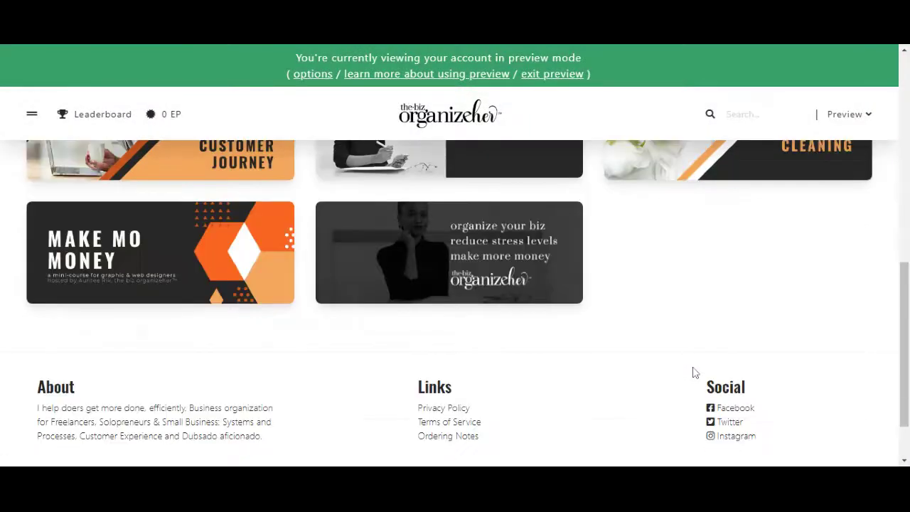
scroll(693, 372, up, 2)
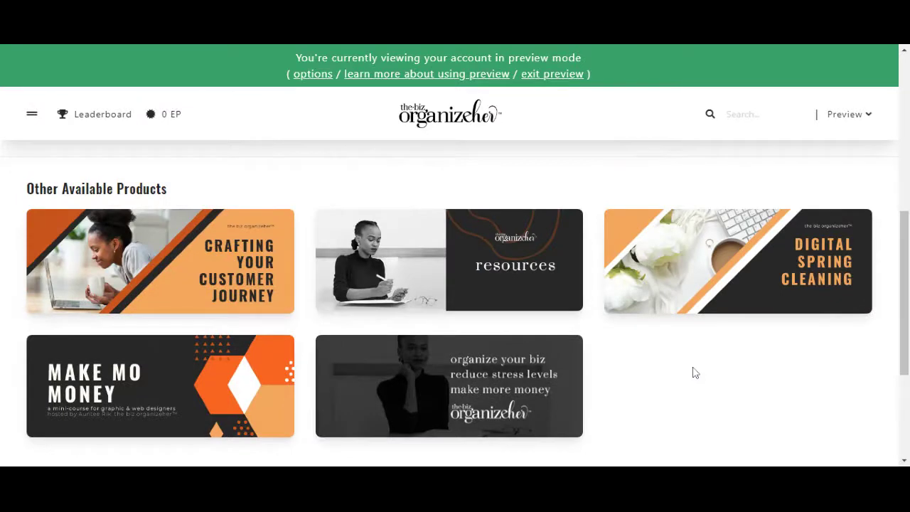
scroll(694, 372, up, 5)
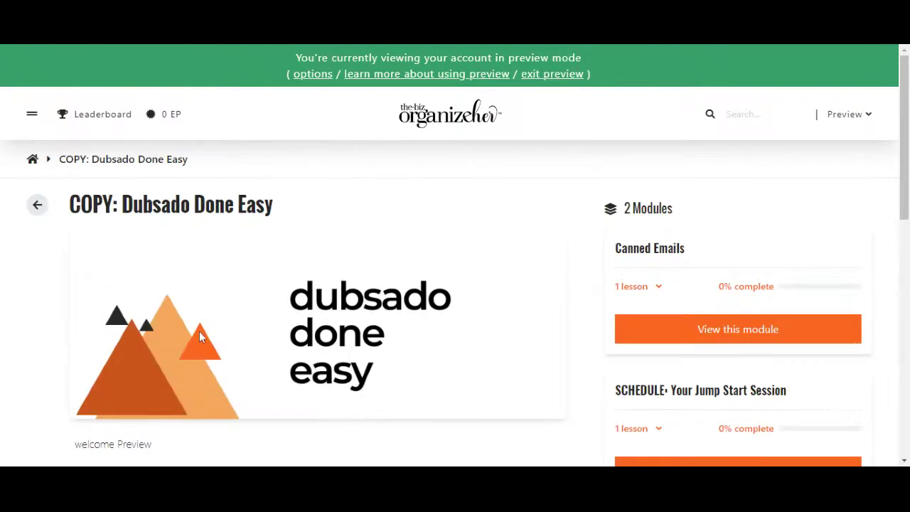
scroll(493, 281, down, 5)
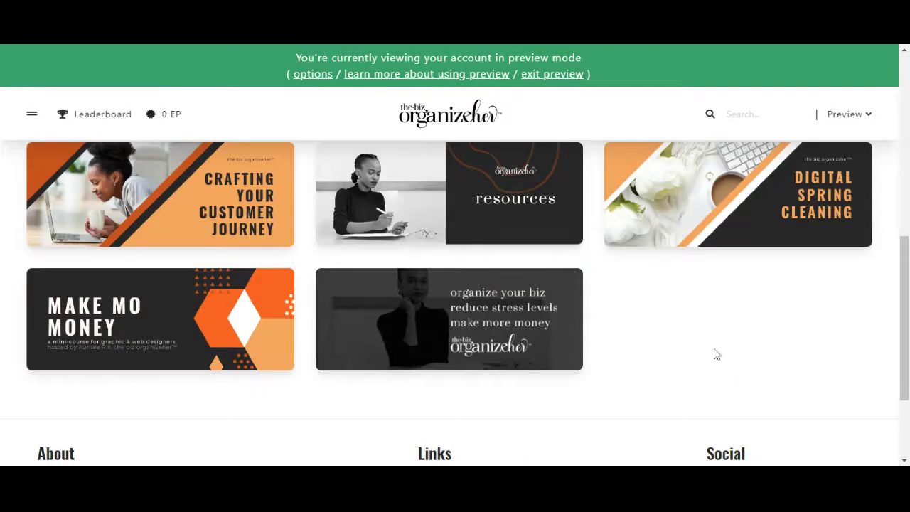
scroll(711, 354, up, 5)
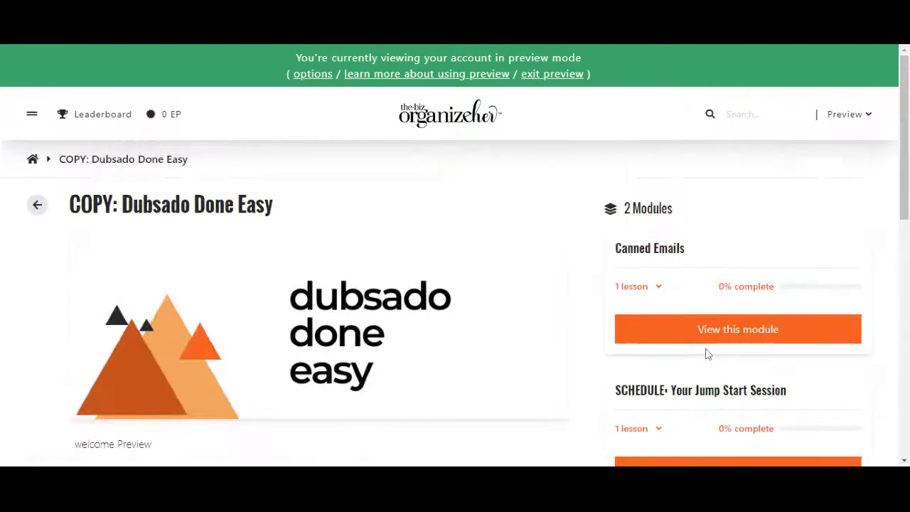